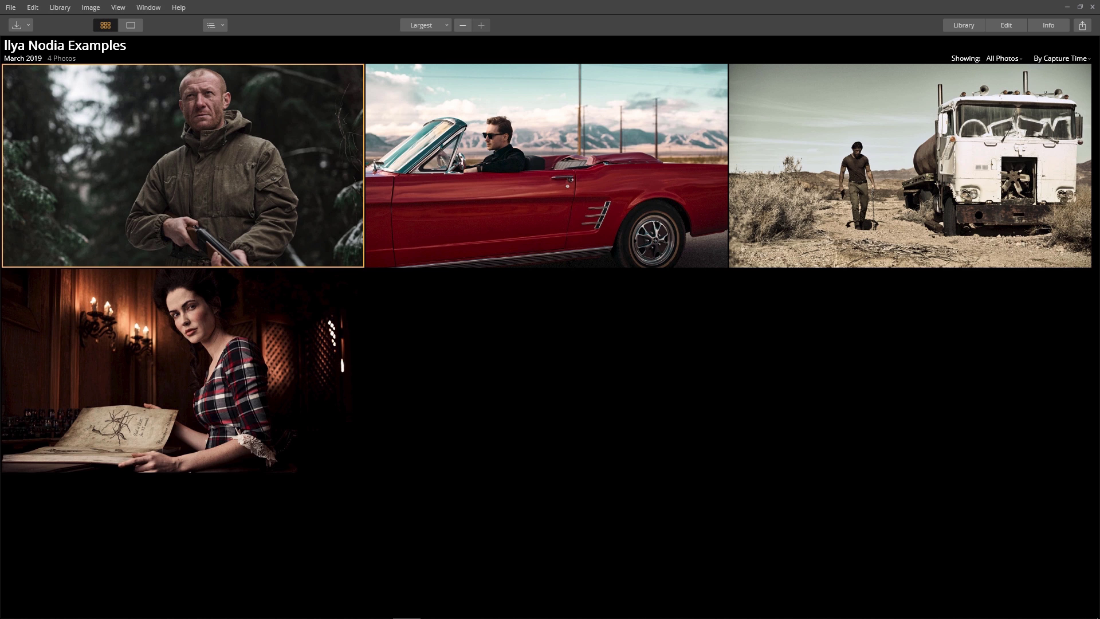
pyautogui.doubleClick(263, 130)
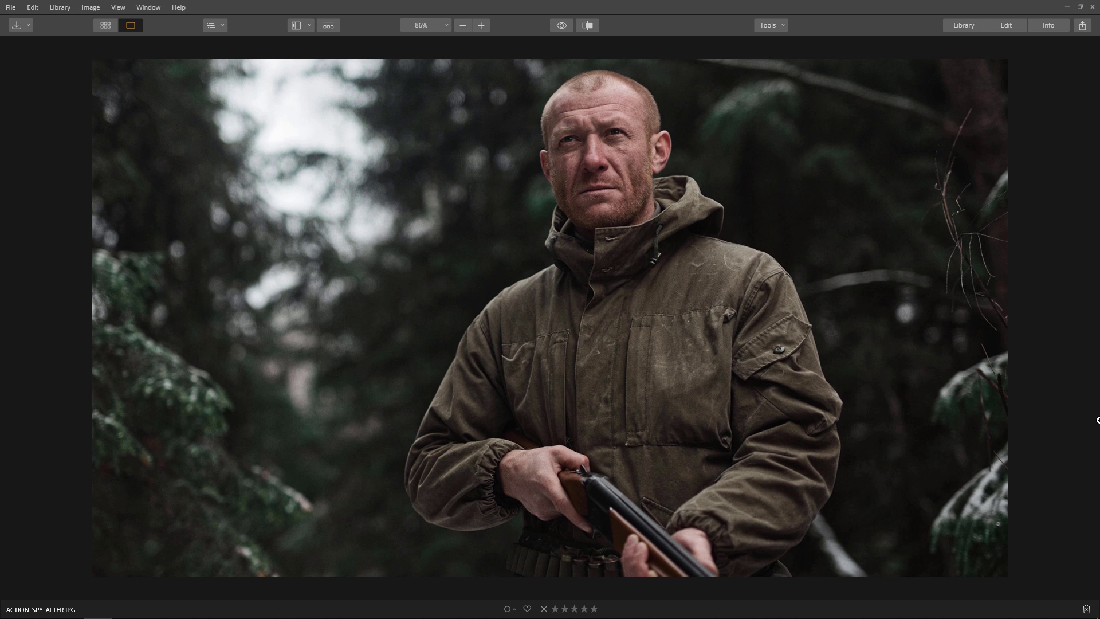
pyautogui.press('Right')
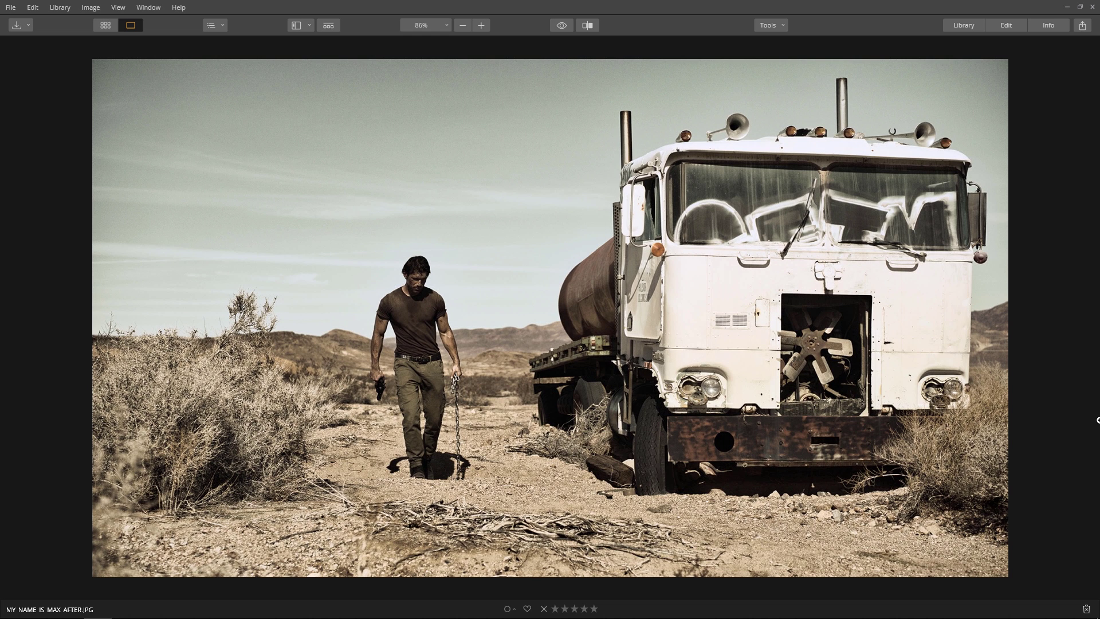
pyautogui.press('Right')
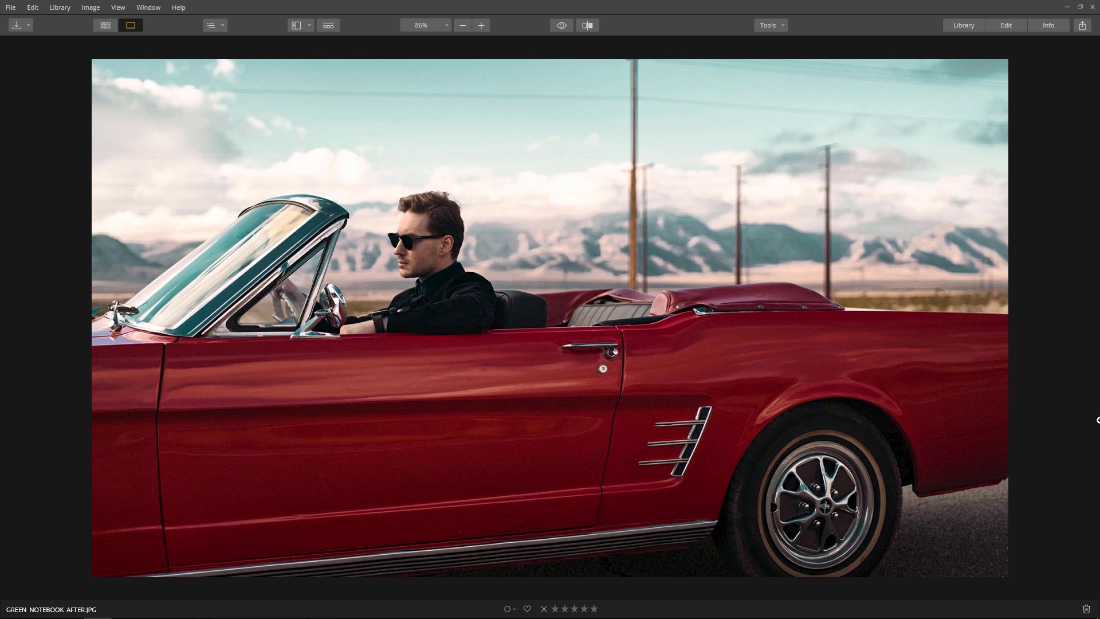
pyautogui.press('Right')
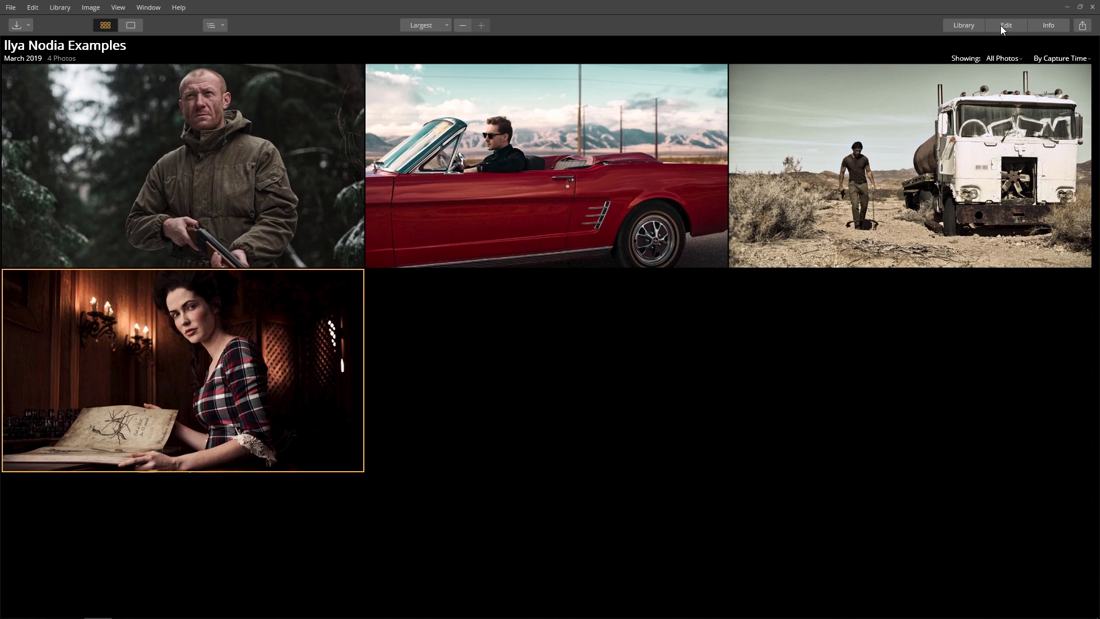
# From the portrait's Looks collection list, choose Get More Luminar Looks to reach Skylum's Signature Looks page.
pyautogui.click(1005, 25)
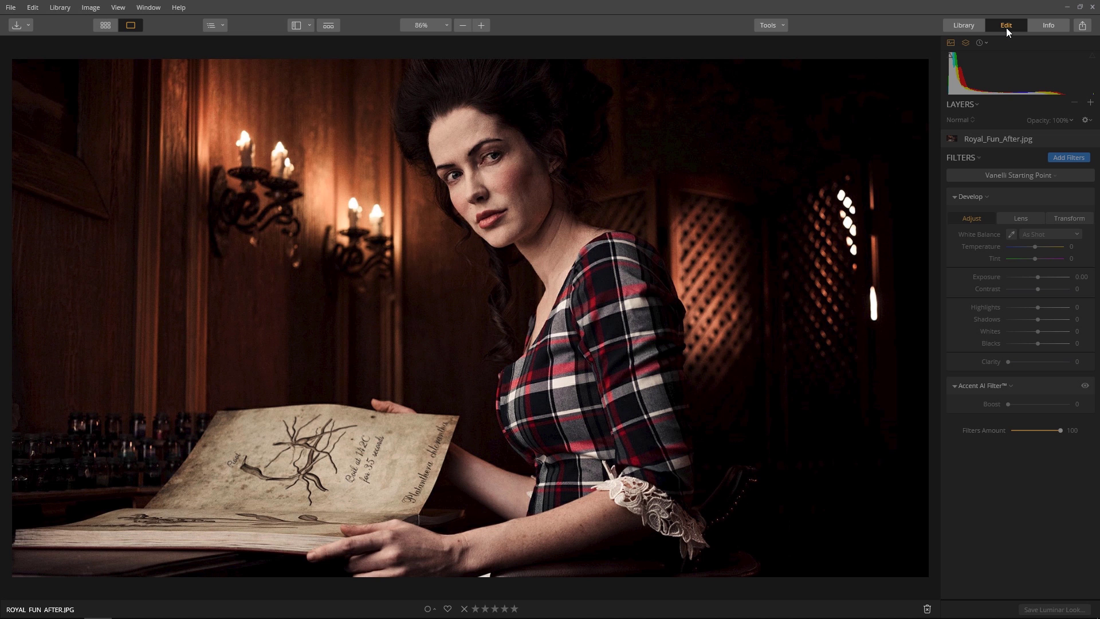
pyautogui.click(328, 28)
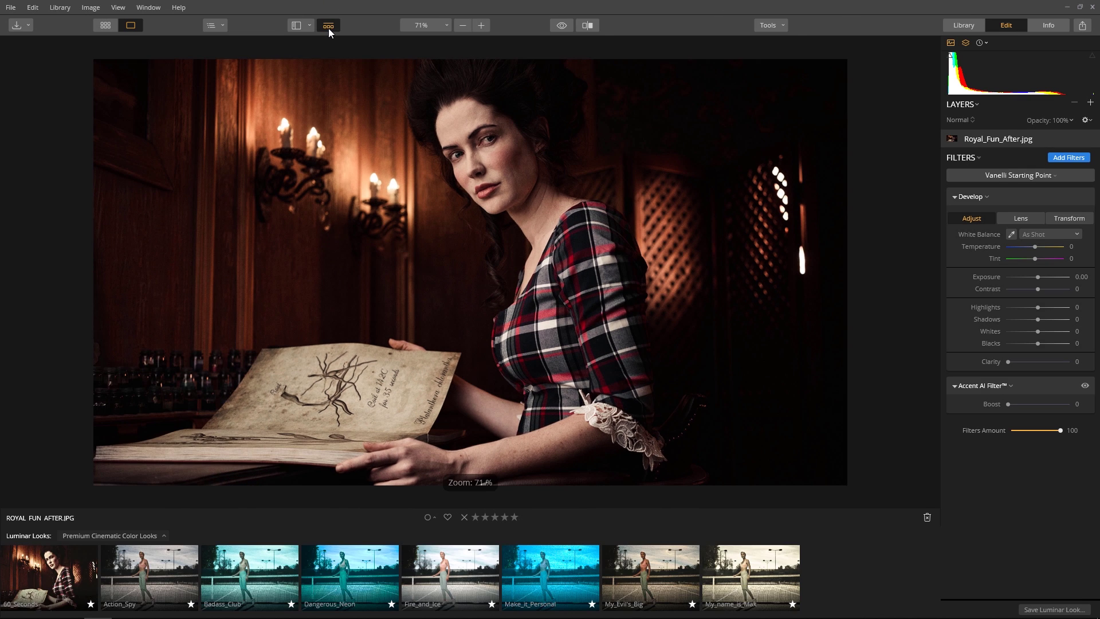
pyautogui.click(81, 535)
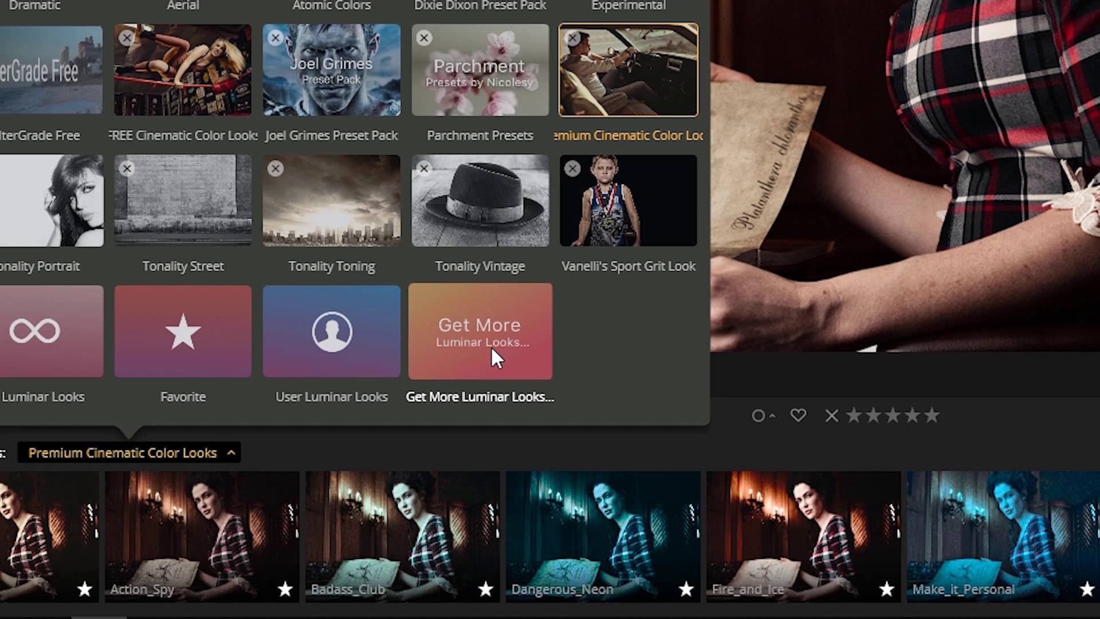
pyautogui.click(492, 350)
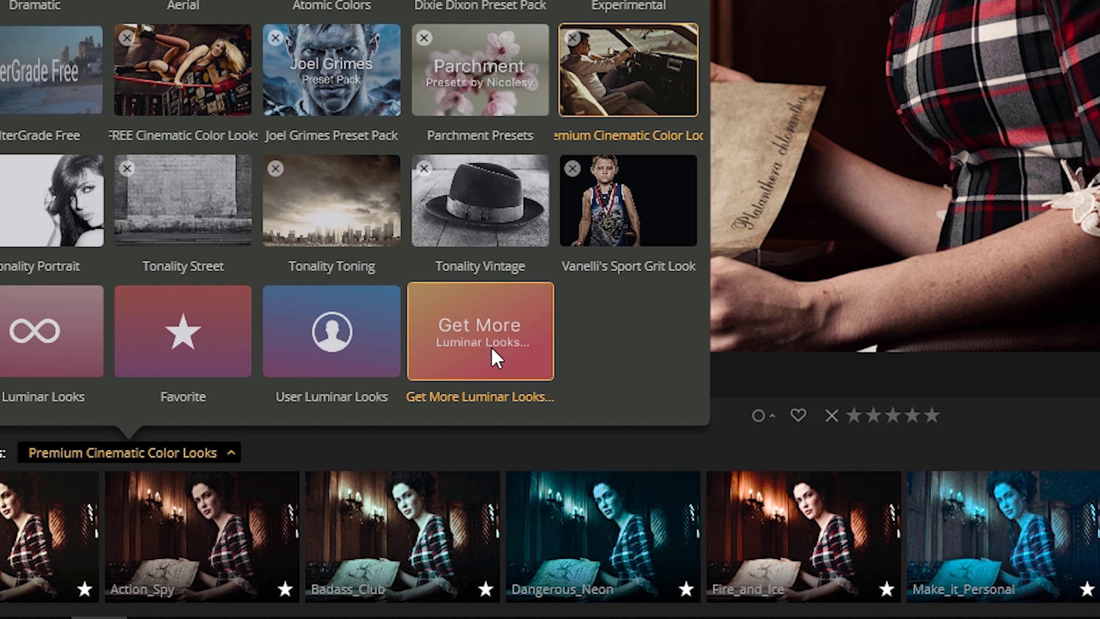
pyautogui.scroll(-4, 303, 488)
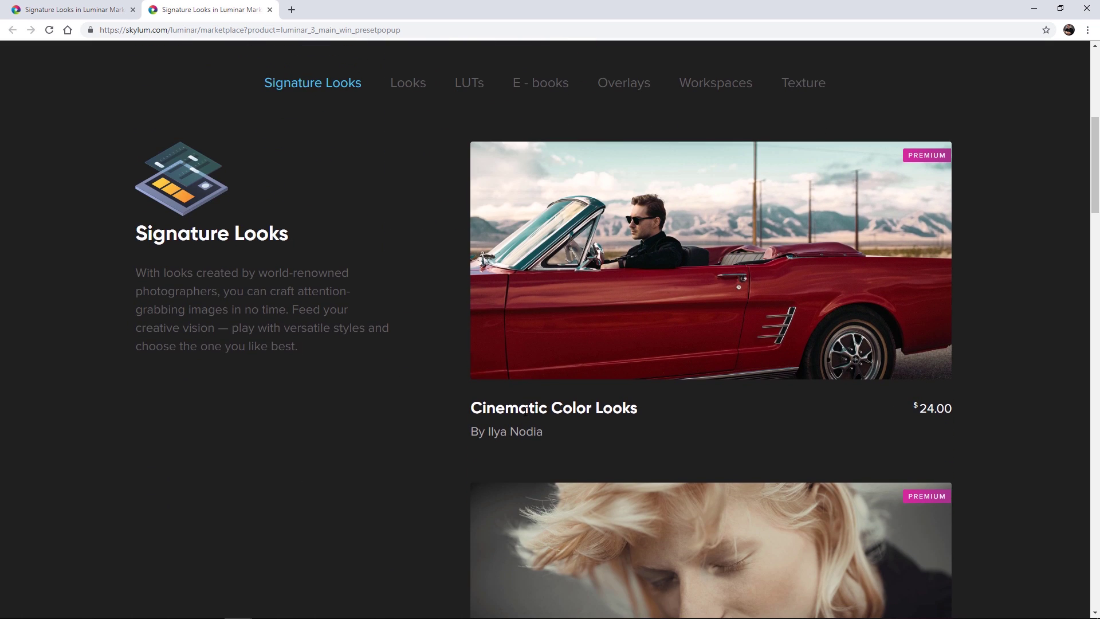
# Open the Cinematic Color Looks product page and advance its showcase through two example images.
pyautogui.moveTo(582, 322)
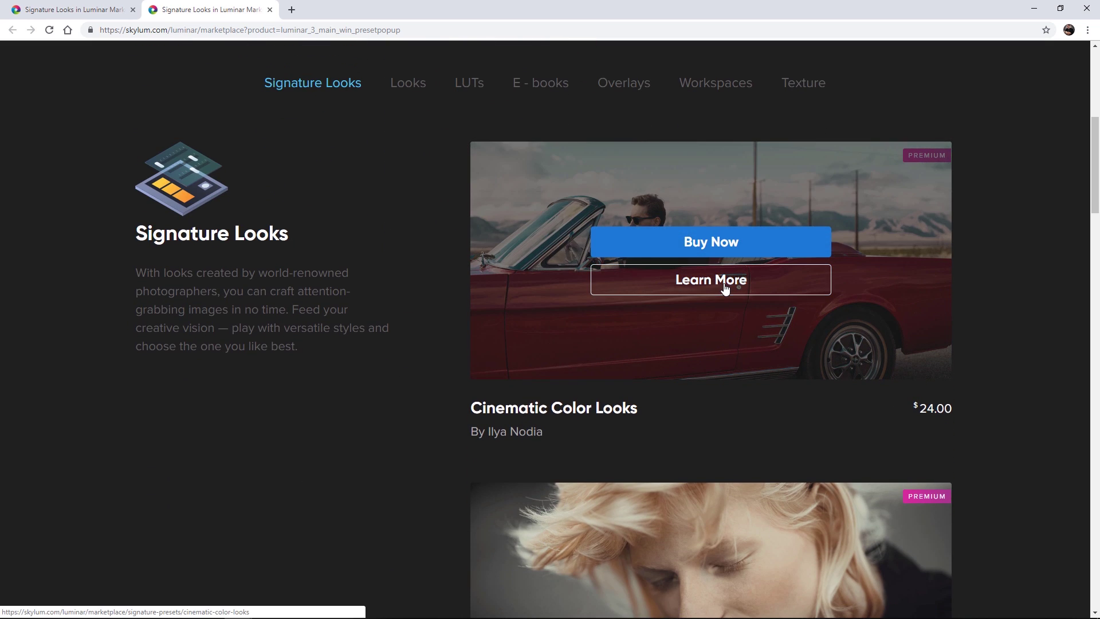
pyautogui.click(725, 288)
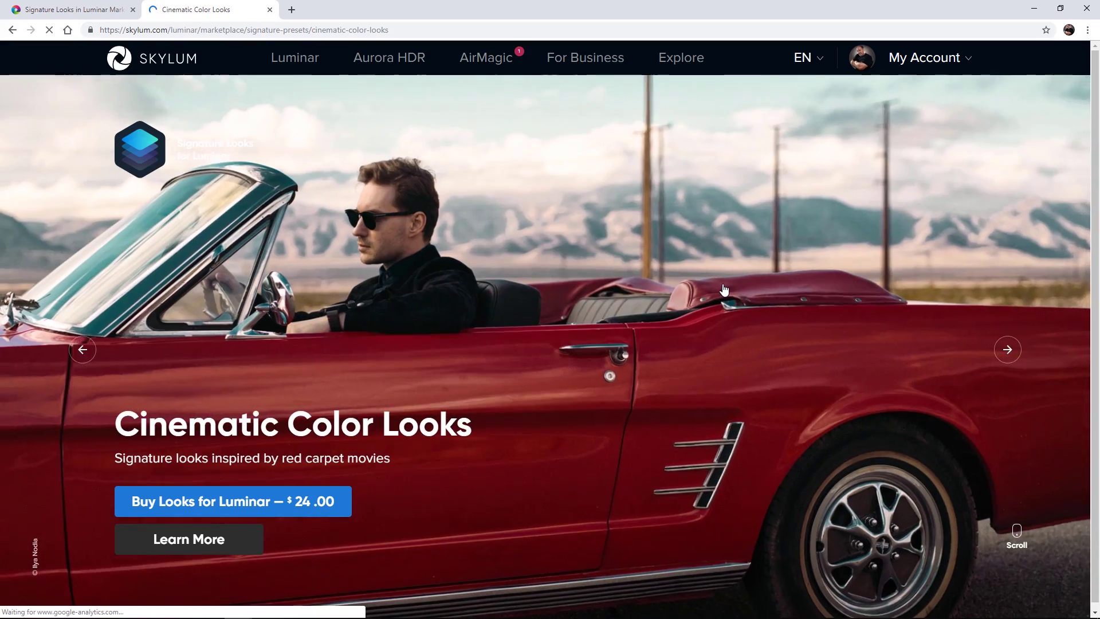
pyautogui.click(1007, 351)
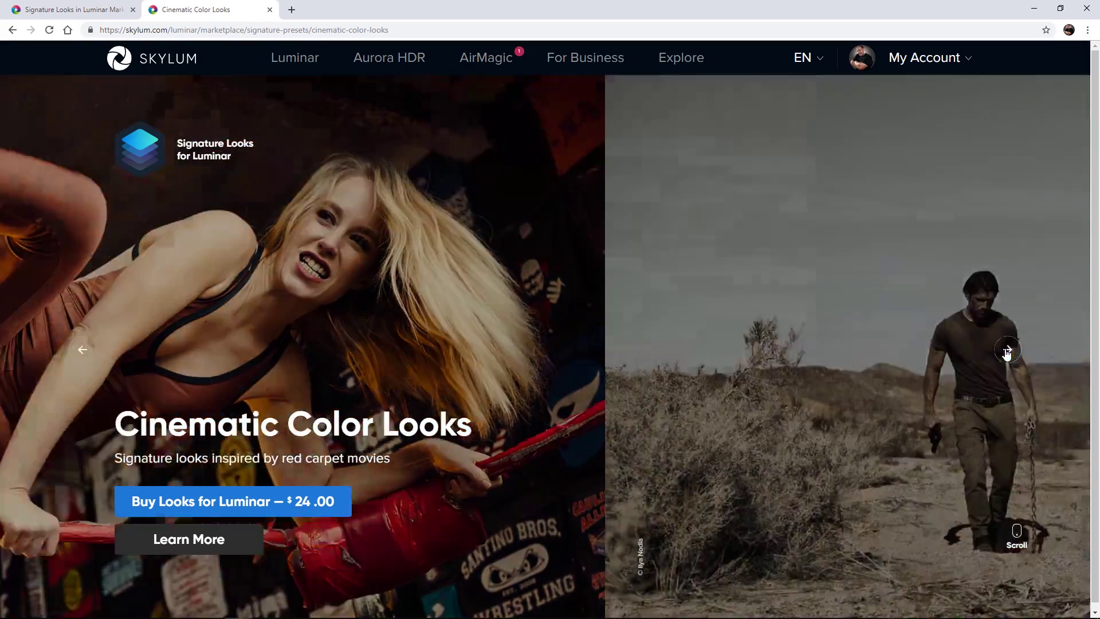
pyautogui.click(1007, 351)
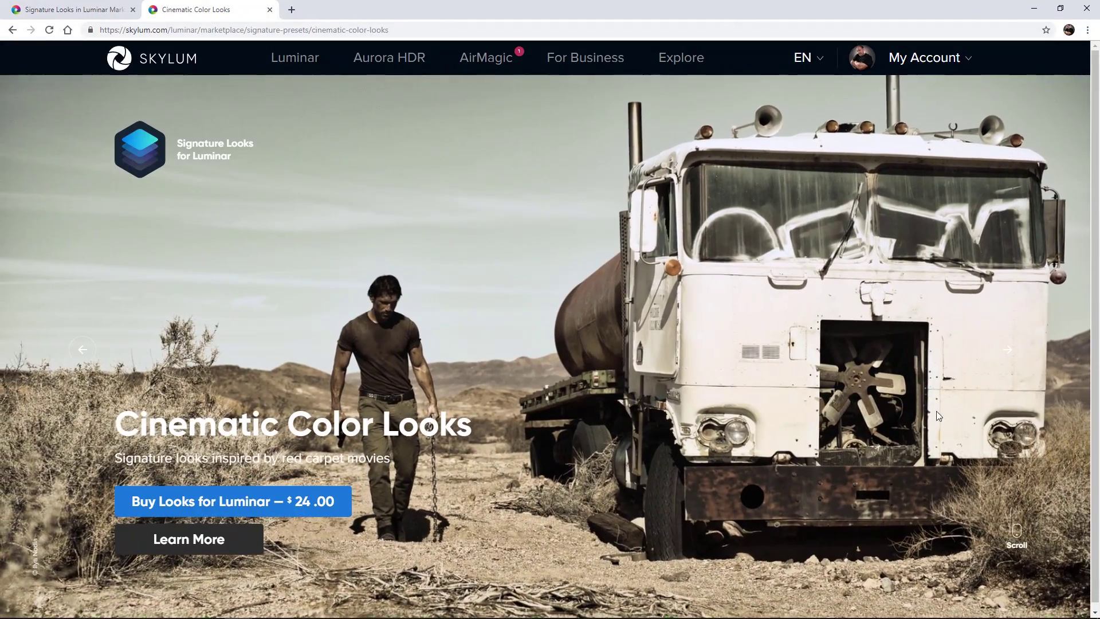
# Open the detailed Cinematic Color Looks explore page and scroll through its free looks.
pyautogui.click(203, 541)
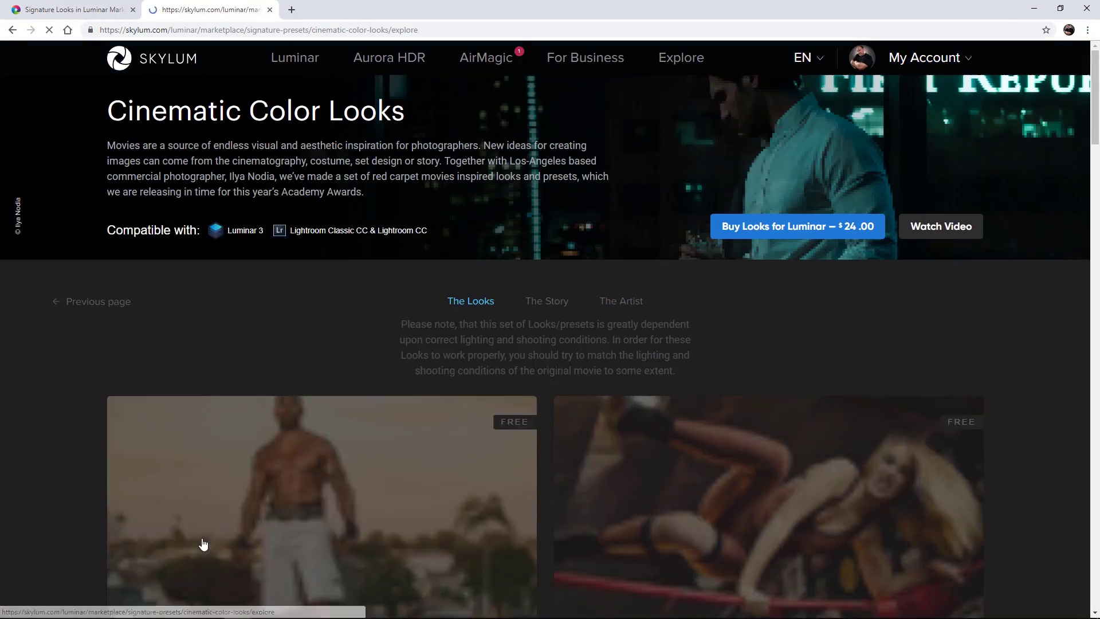
pyautogui.scroll(-10, 1044, 376)
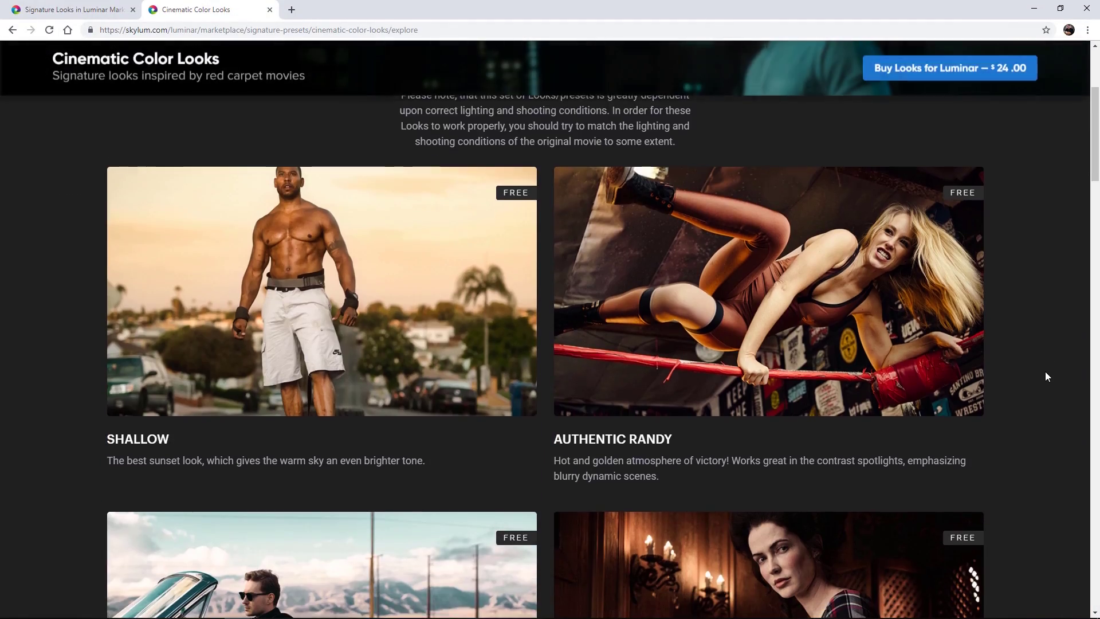
pyautogui.scroll(-3, 1045, 376)
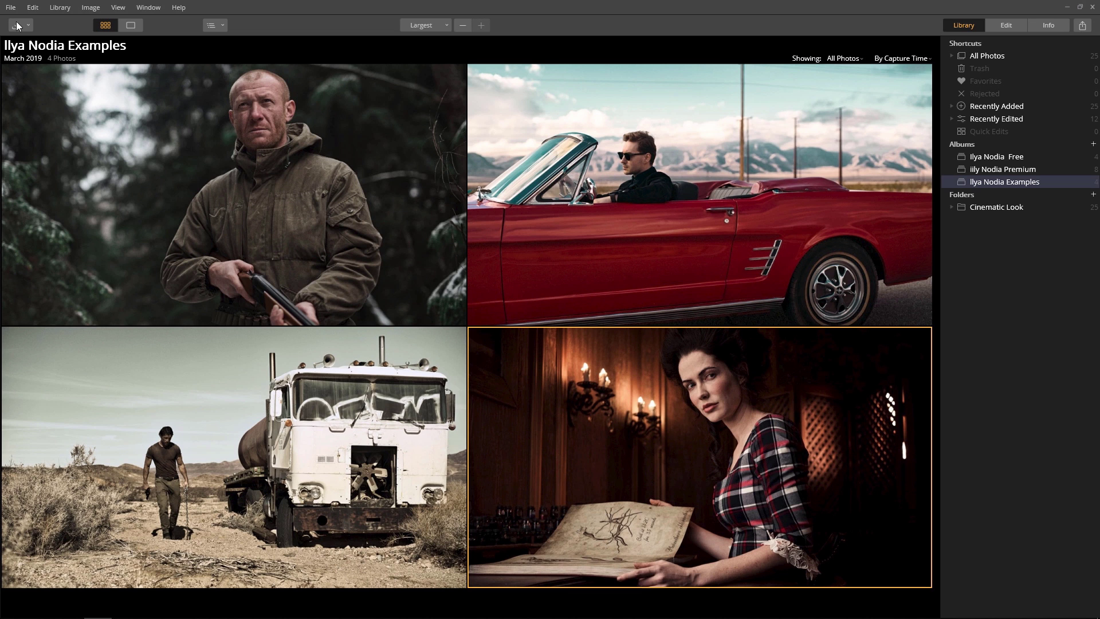
# Import FREE Cinematic Color Looks.mplumpack from its Luminar Looks folder via Add Luminar Looks Collection.
pyautogui.click(11, 7)
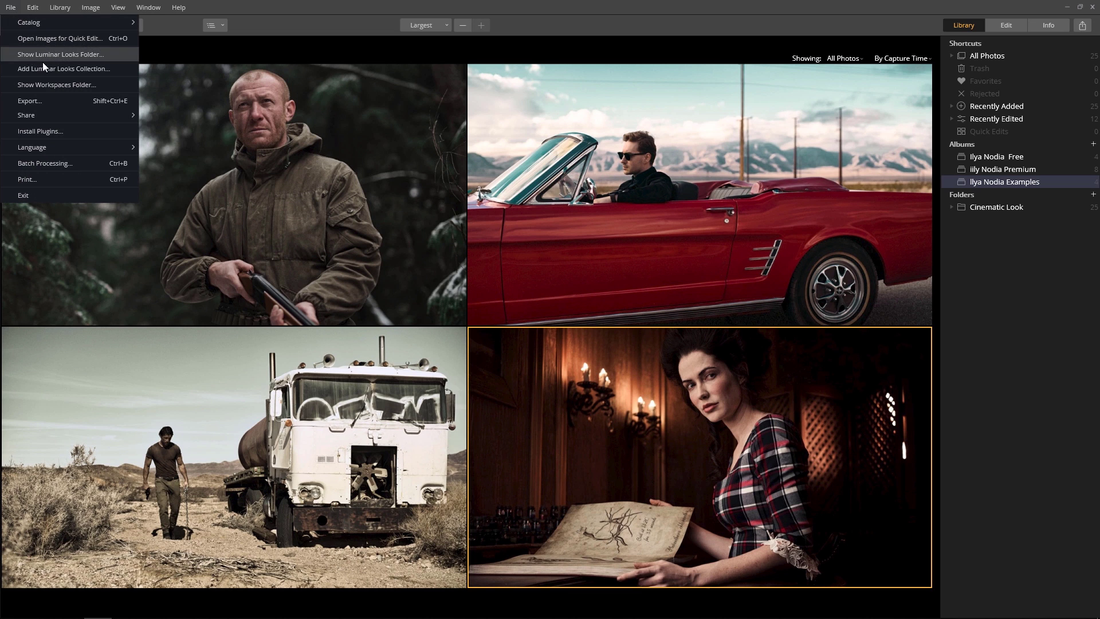
pyautogui.click(71, 68)
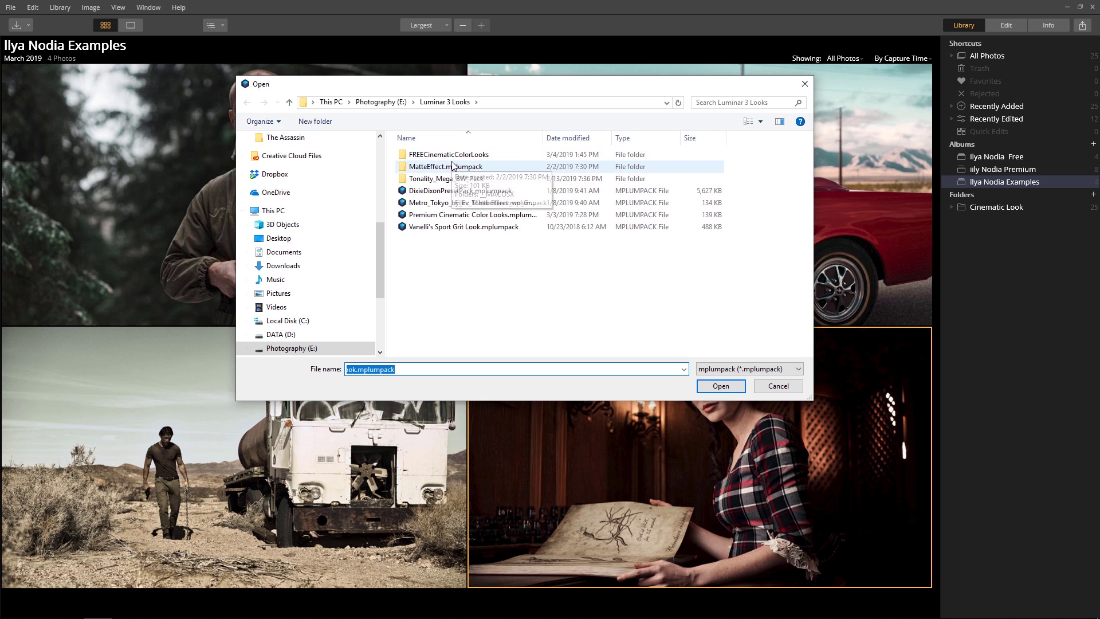
pyautogui.doubleClick(448, 154)
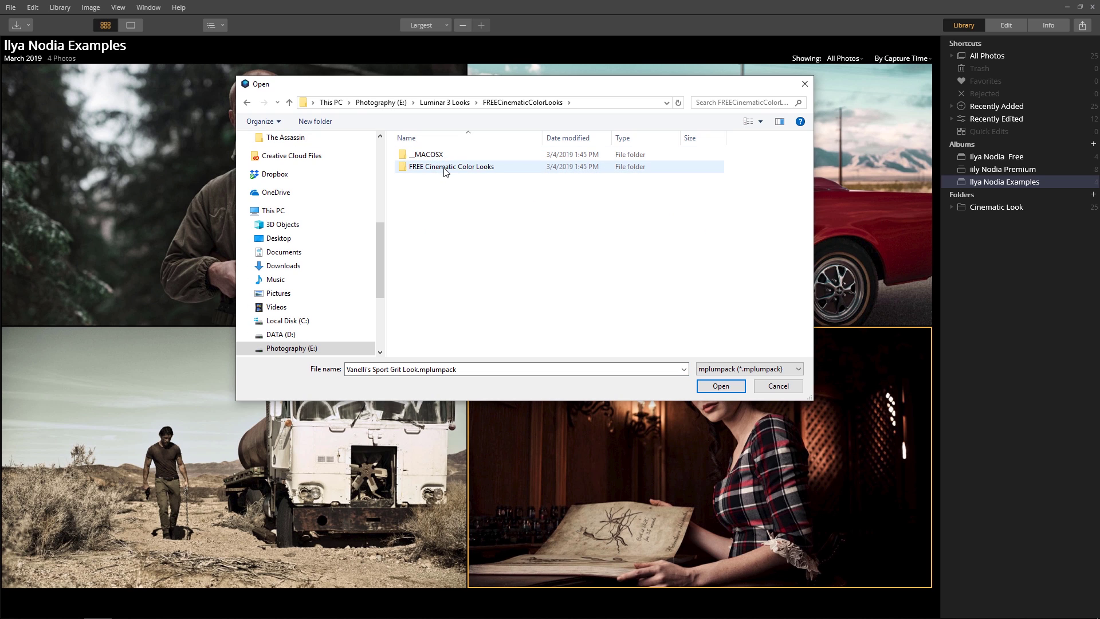
pyautogui.doubleClick(446, 166)
pyautogui.doubleClick(445, 179)
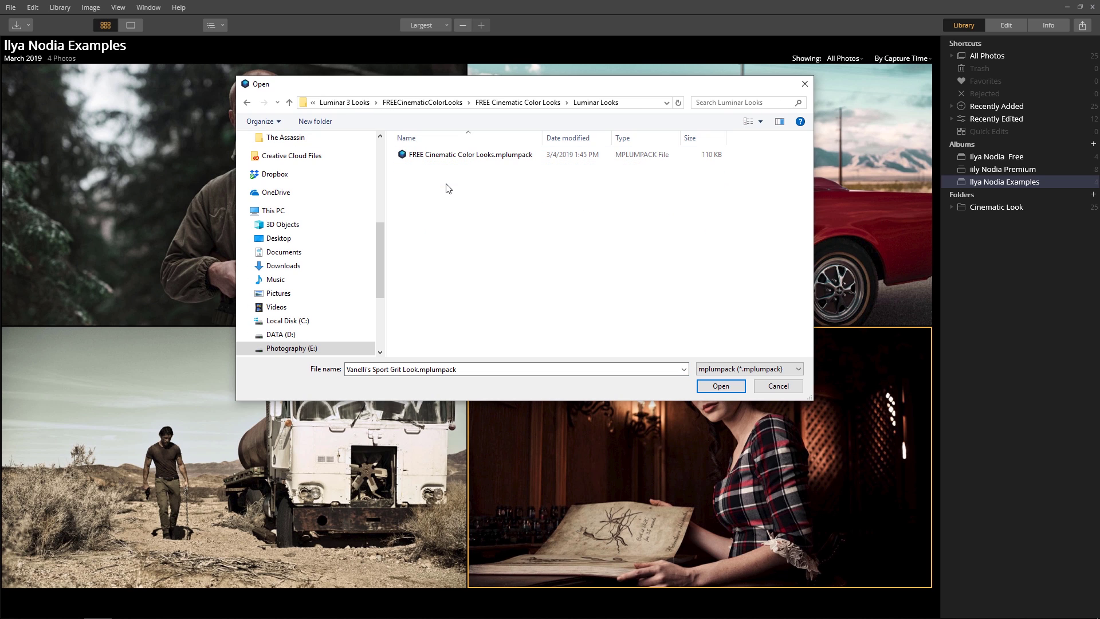
pyautogui.click(444, 159)
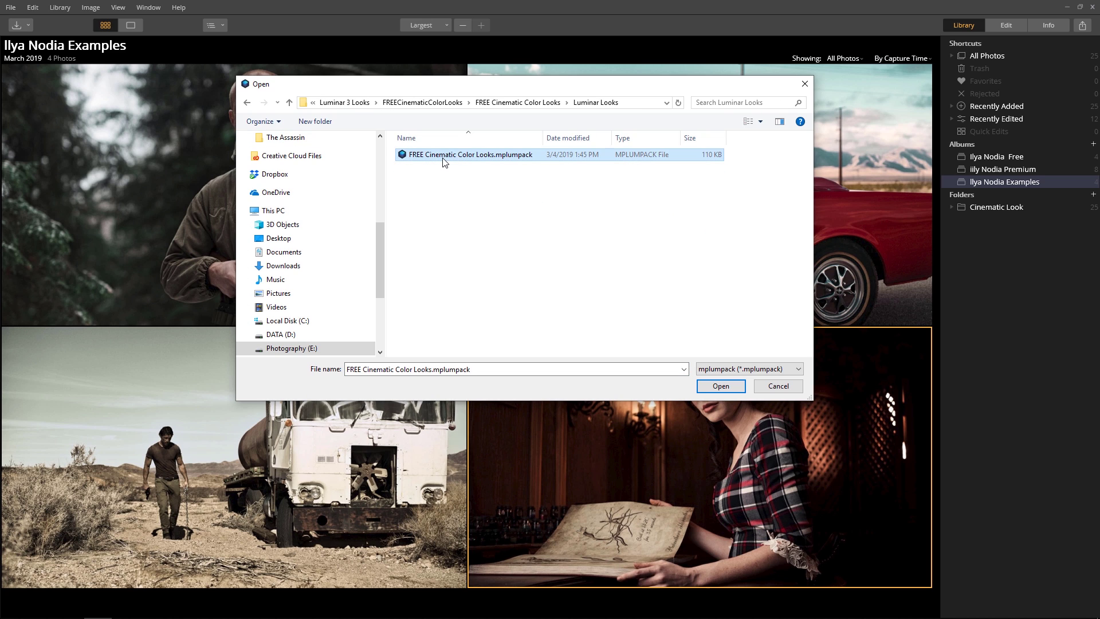
pyautogui.click(720, 386)
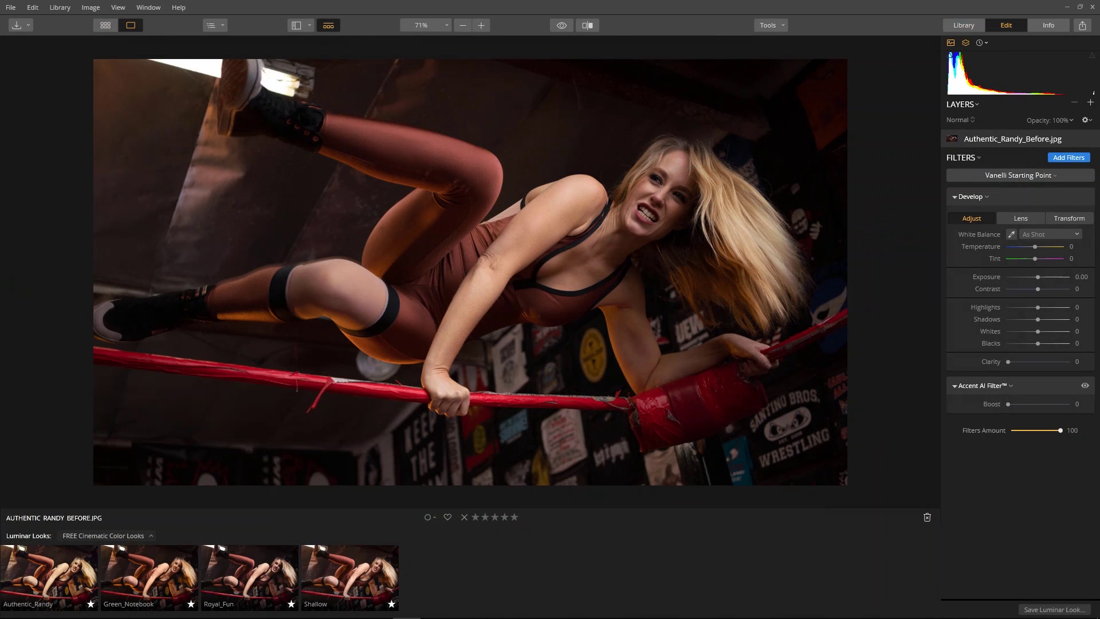
# Try the Authentic_Randy, Green_Notebook and Royal_Fun looks on the sample photo.
pyautogui.click(70, 566)
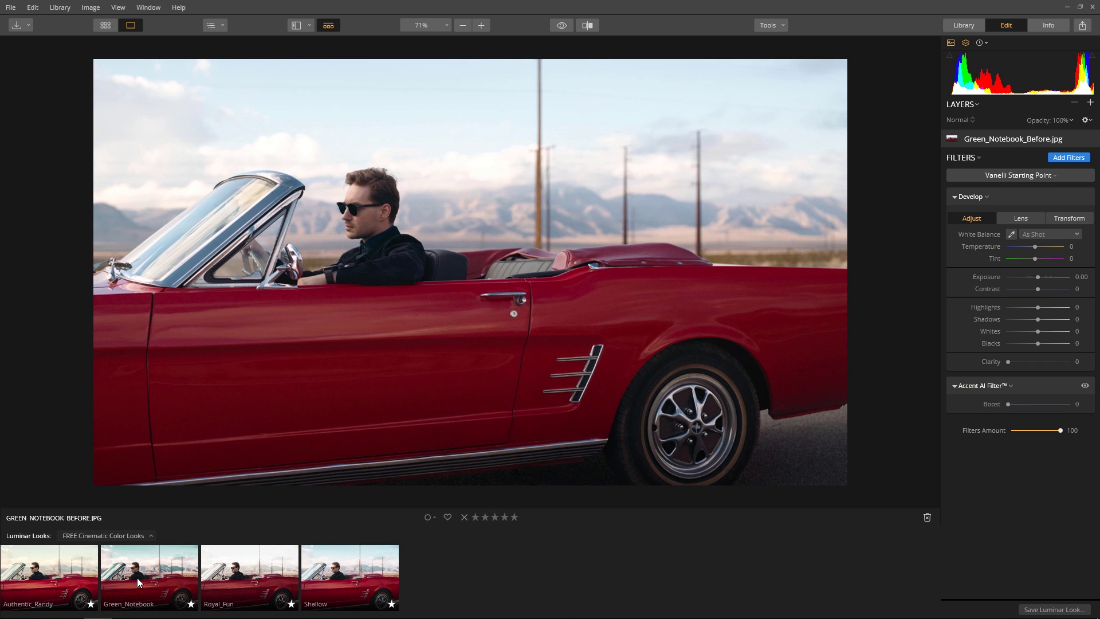
pyautogui.click(138, 580)
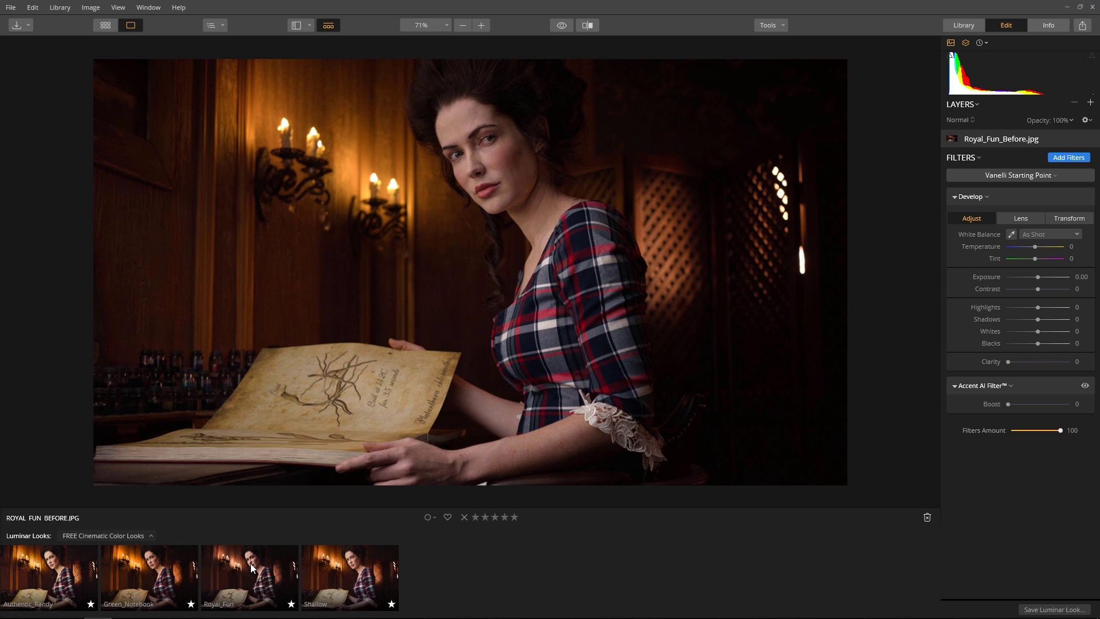
pyautogui.click(251, 564)
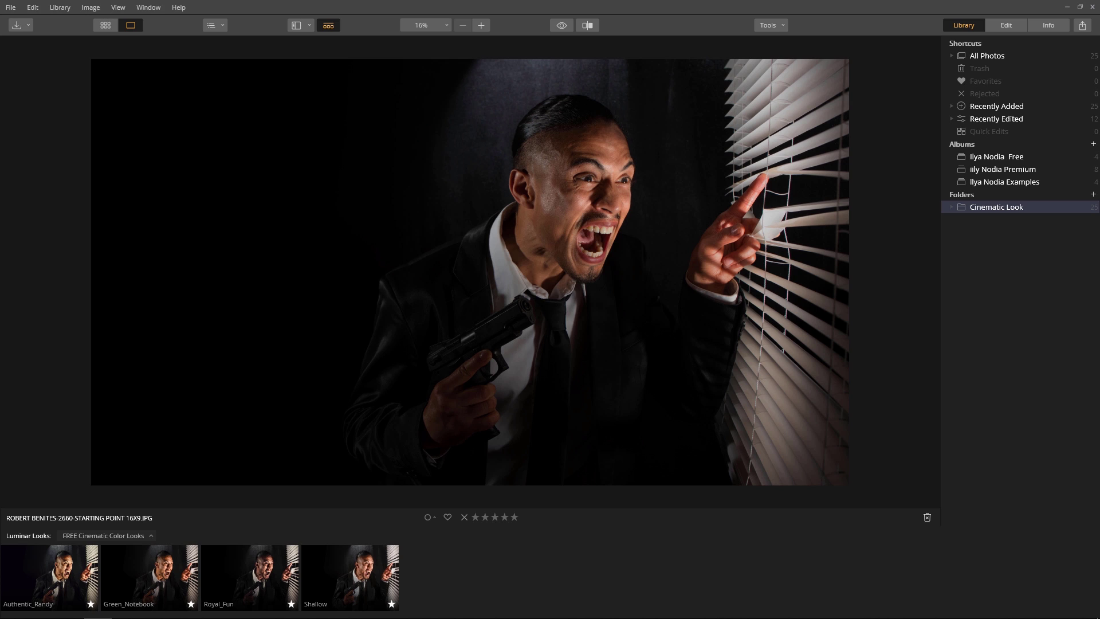
# Try Royal_Fun, then switch to Premium Cinematic Color Looks and apply Action_Spy, then Badass_Club.
pyautogui.click(270, 568)
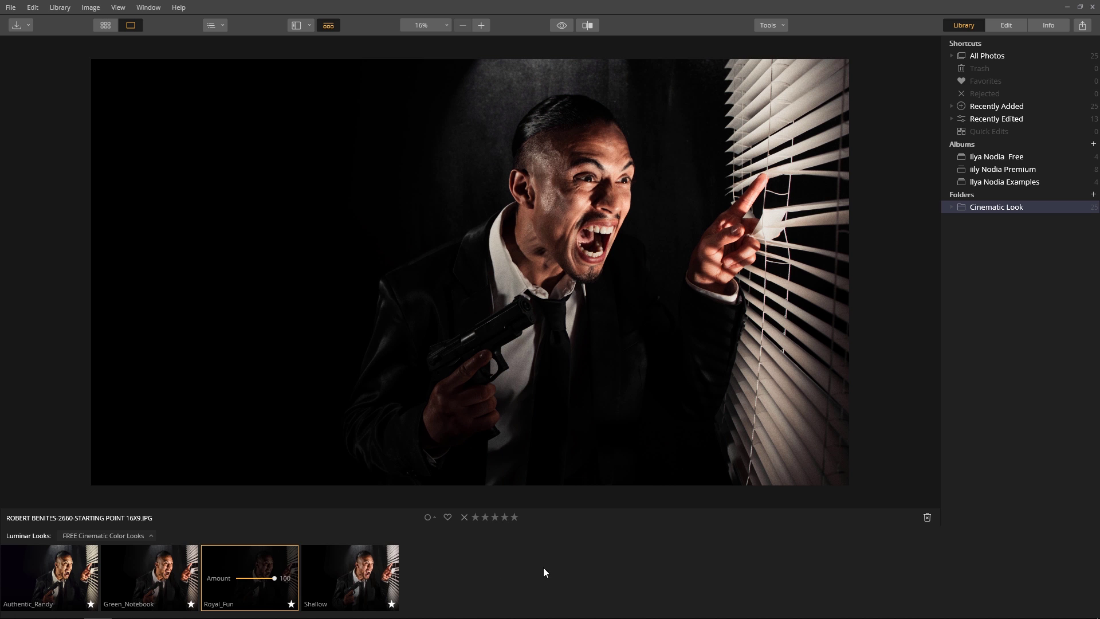
pyautogui.click(139, 536)
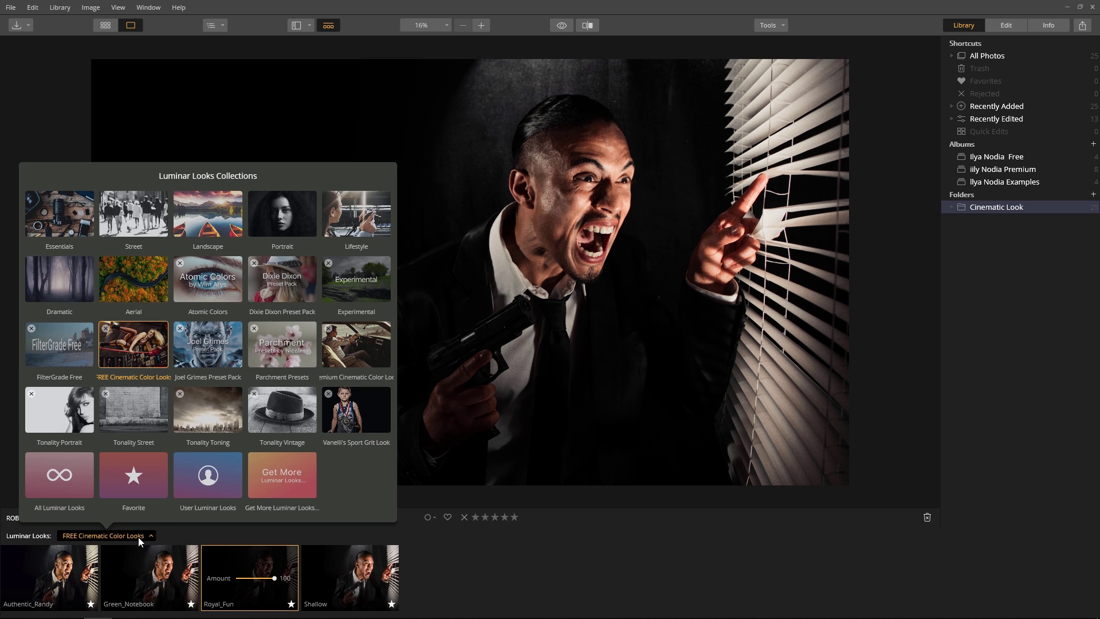
pyautogui.click(346, 359)
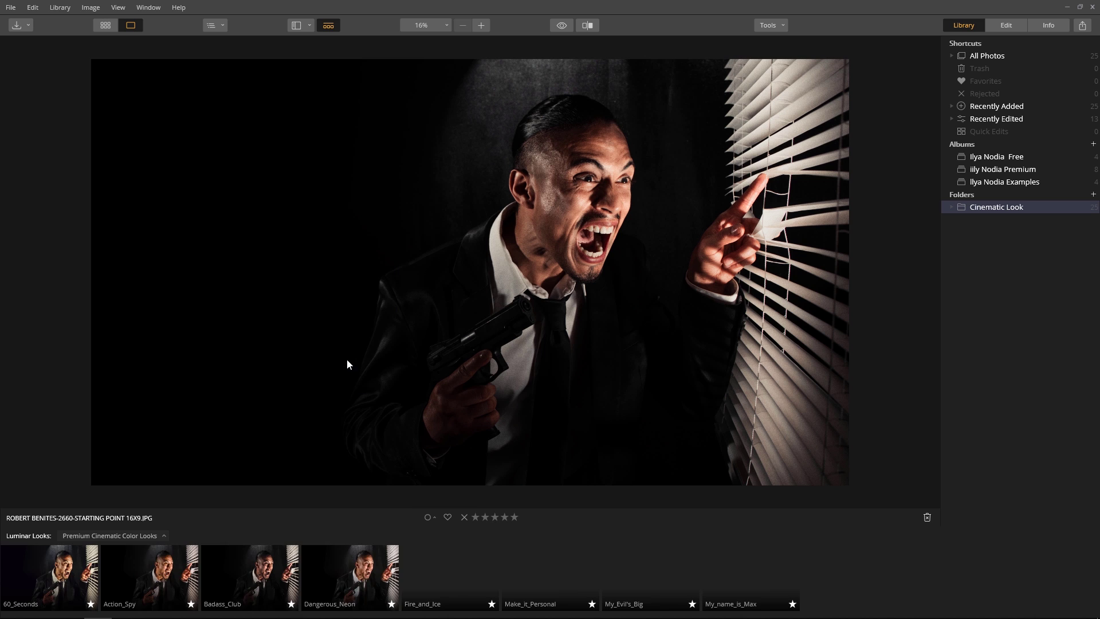
pyautogui.click(177, 570)
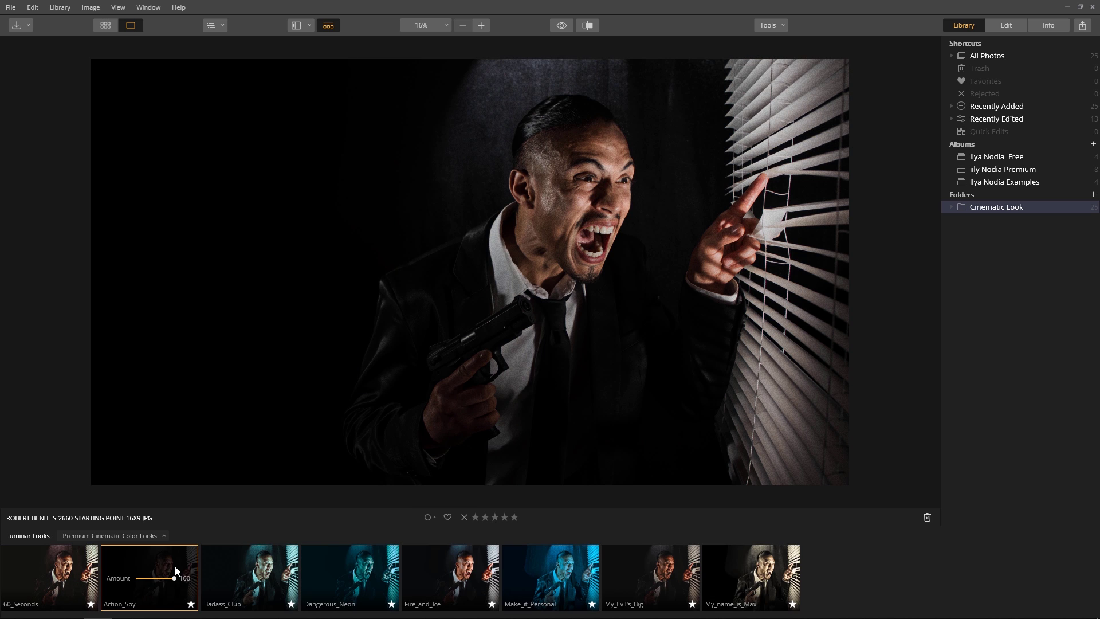
pyautogui.click(247, 565)
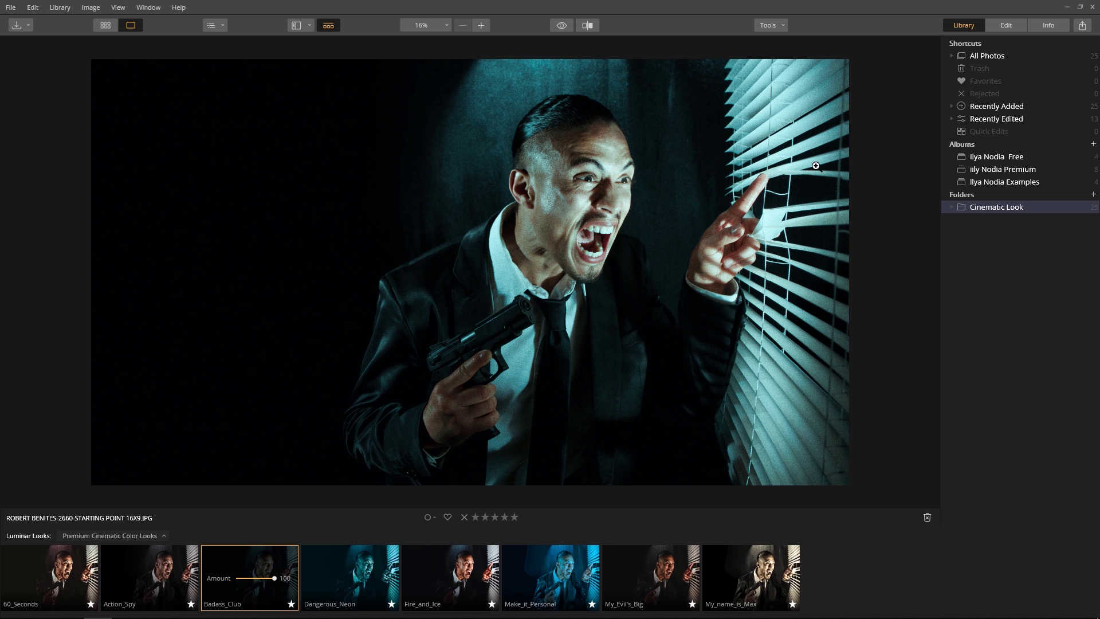
pyautogui.click(1005, 26)
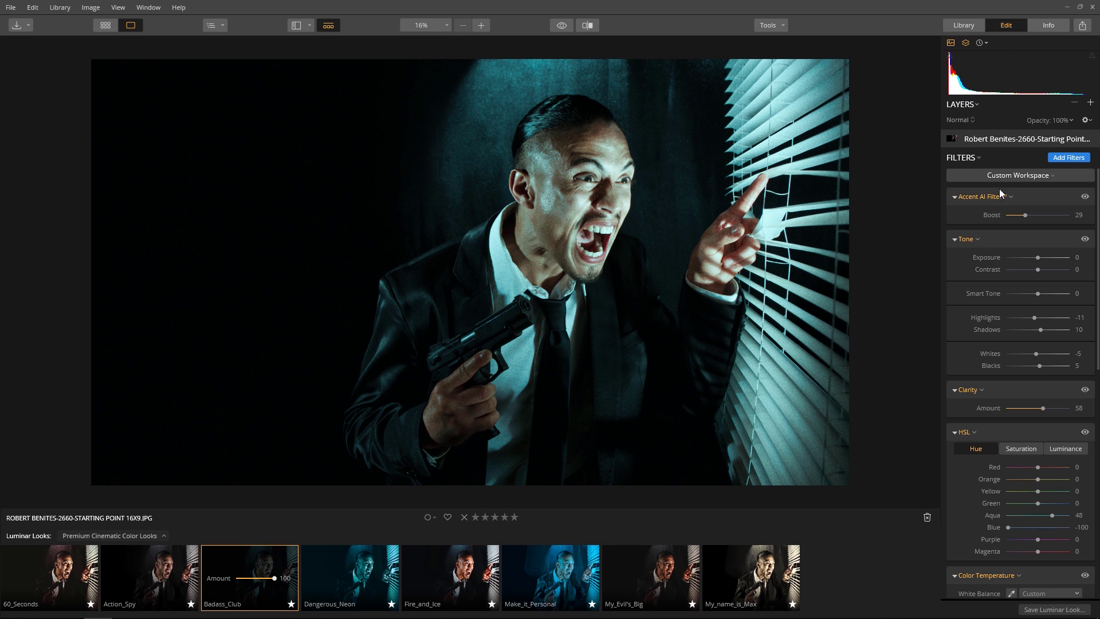
# Scroll through the nine-filter stack behind the blue grade, down to Split Toning.
pyautogui.scroll(-3, 998, 430)
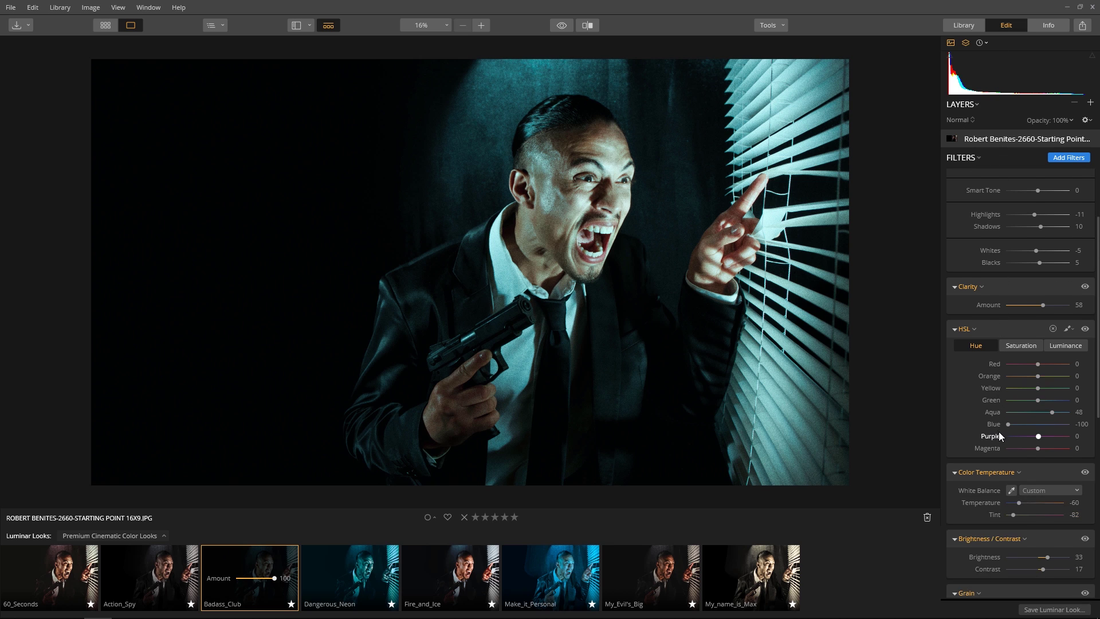
pyautogui.scroll(-3, 999, 436)
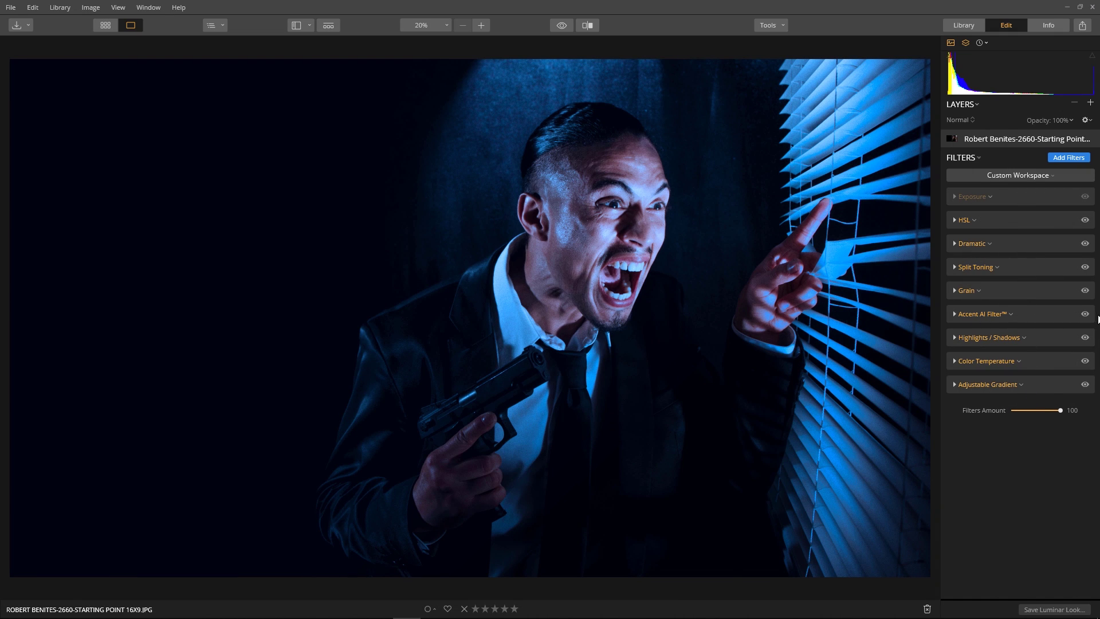
# Compare the grade without Accent AI, Highlights/Shadows, Color Temperature and Adjustable Gradient, re-enable all, then save a look.
pyautogui.click(1087, 315)
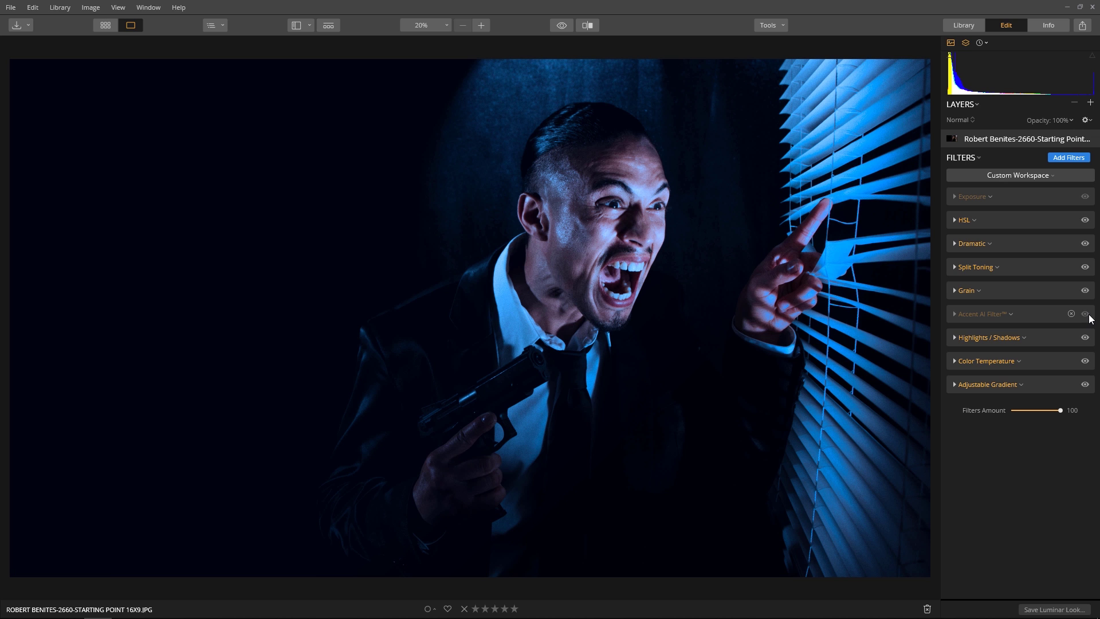
pyautogui.click(1089, 317)
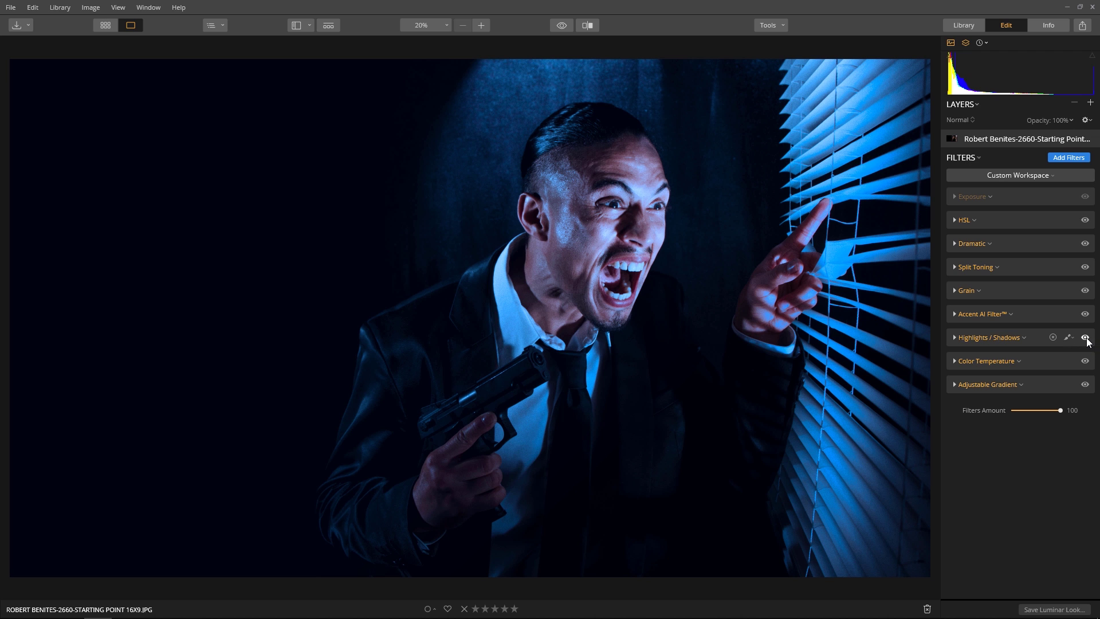
pyautogui.click(1085, 338)
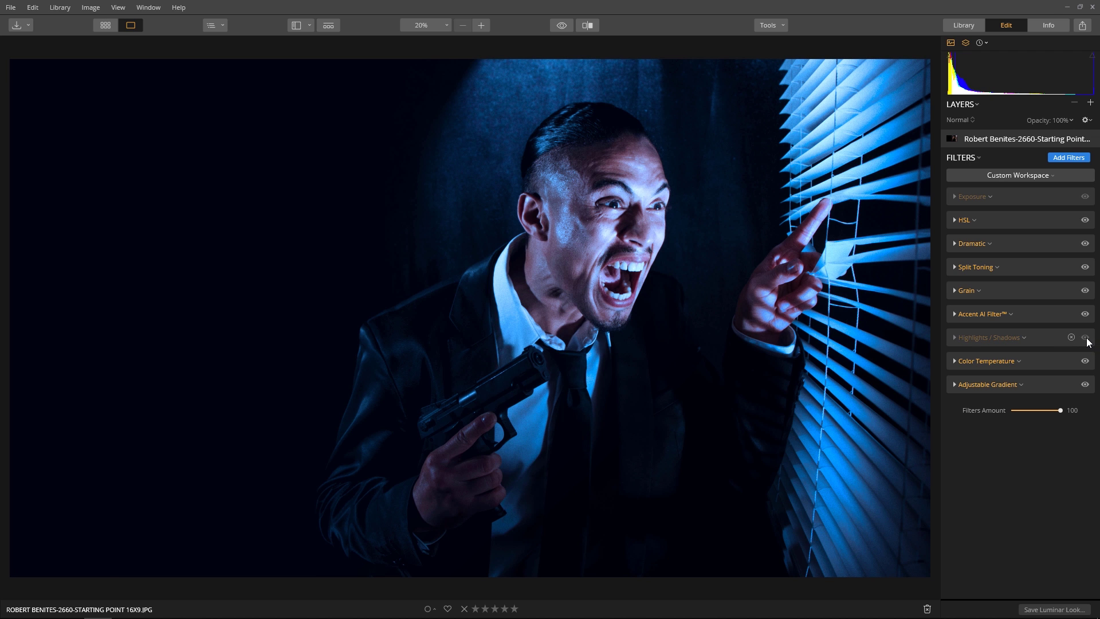
pyautogui.click(1086, 338)
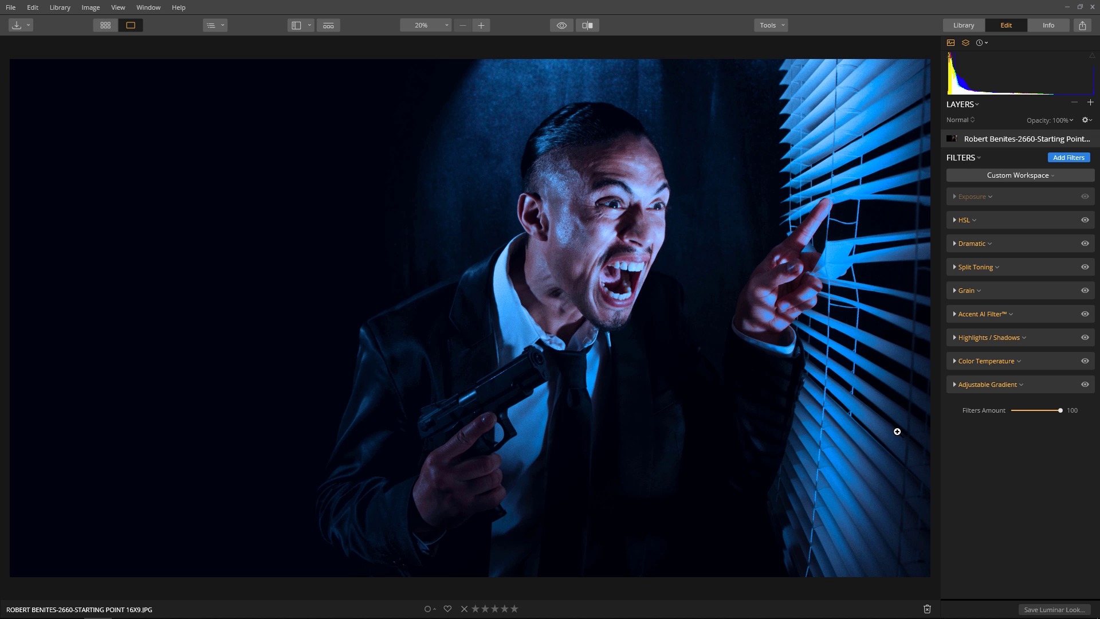
pyautogui.click(1085, 361)
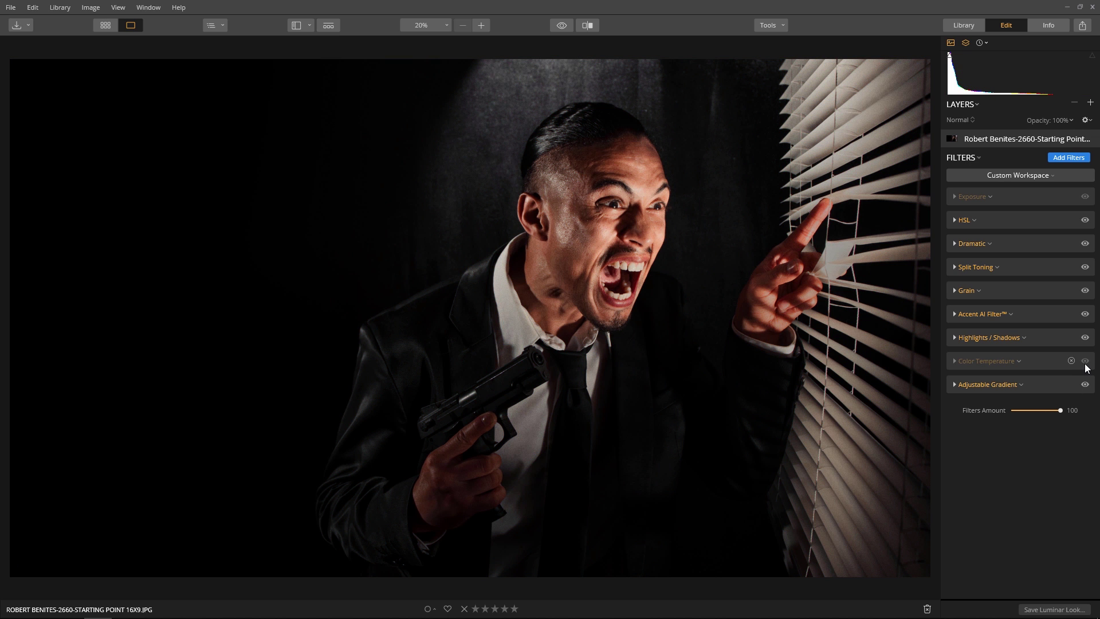
pyautogui.click(1085, 365)
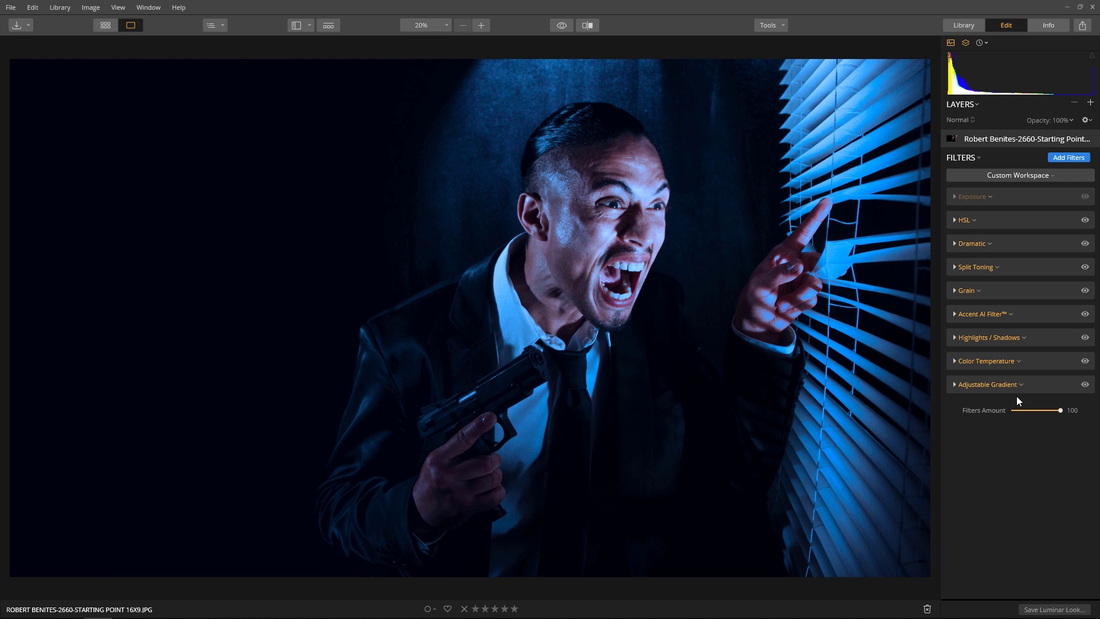
pyautogui.click(1085, 385)
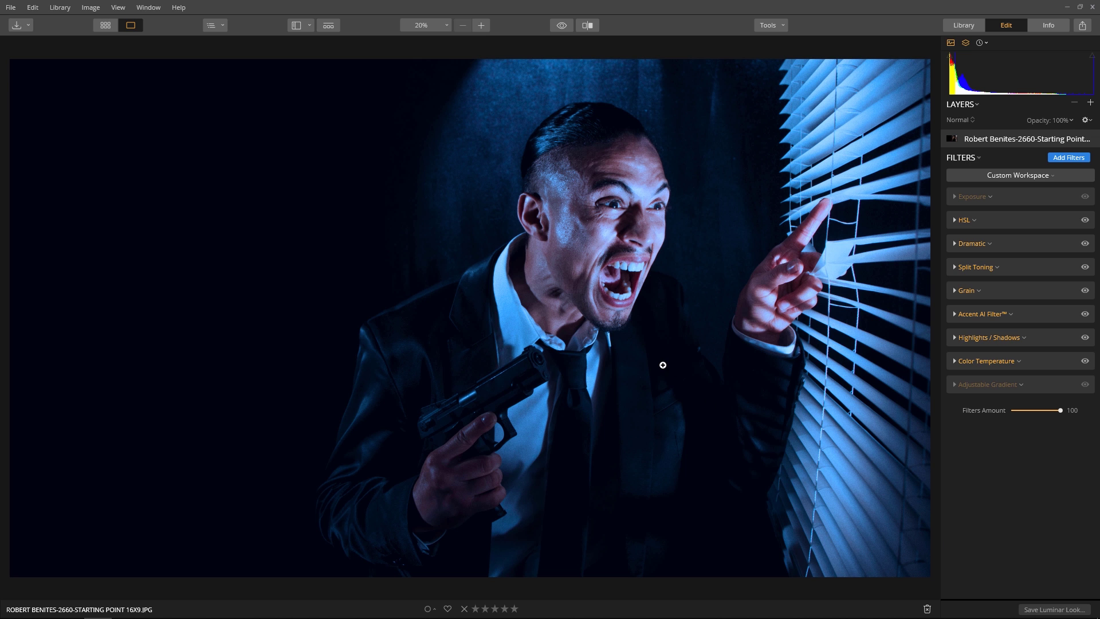
pyautogui.click(1085, 384)
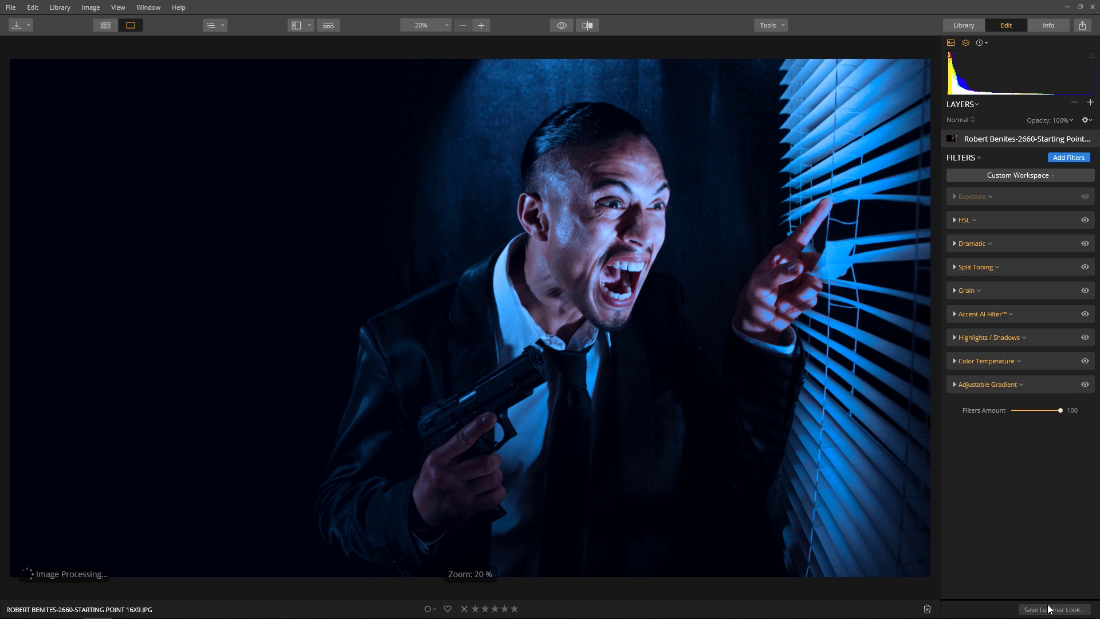
pyautogui.click(1049, 610)
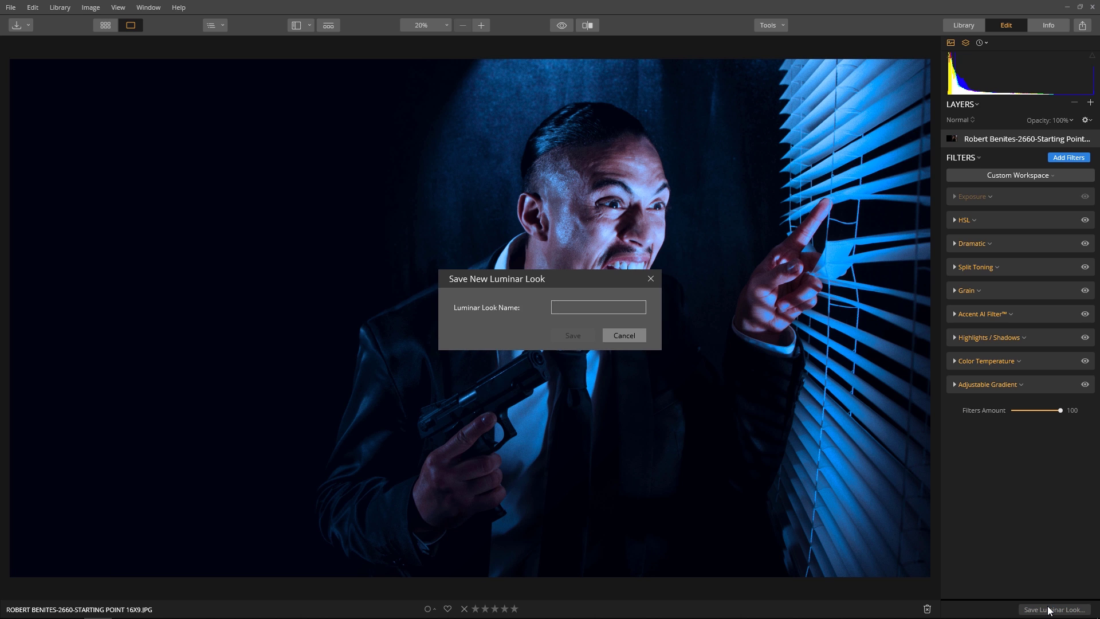
# Save the new look under the name Royal_Fun_Assassin.
pyautogui.write('Royal_')
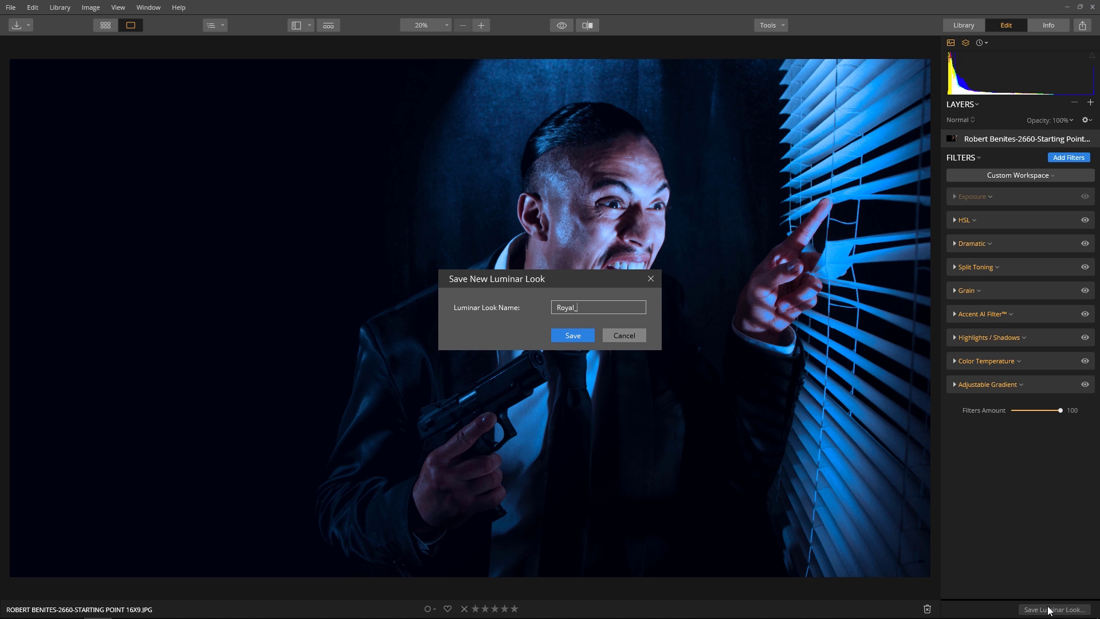
pyautogui.write('Fun_Assassin')
pyautogui.click(586, 339)
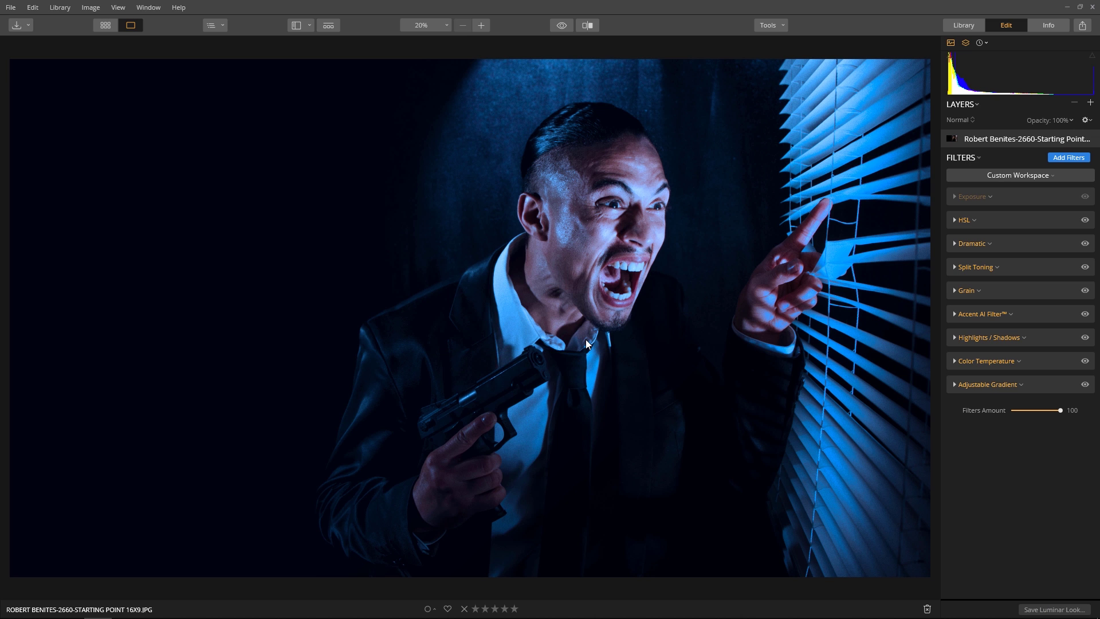
# Show the Looks strip listing Royal_Fun_Assassin under User Luminar Looks.
pyautogui.click(328, 26)
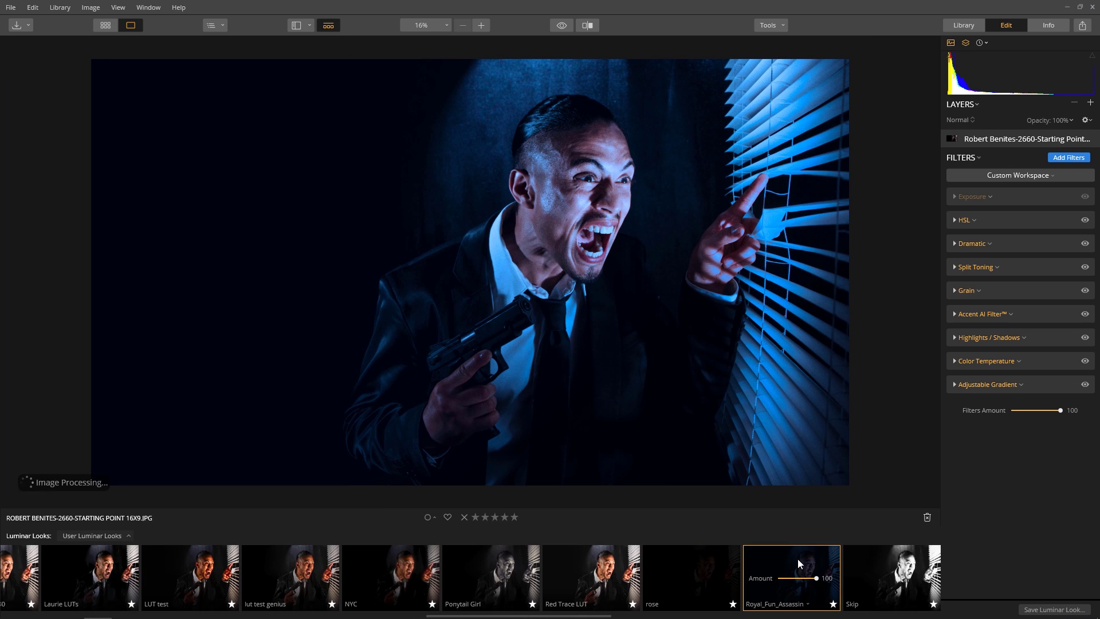